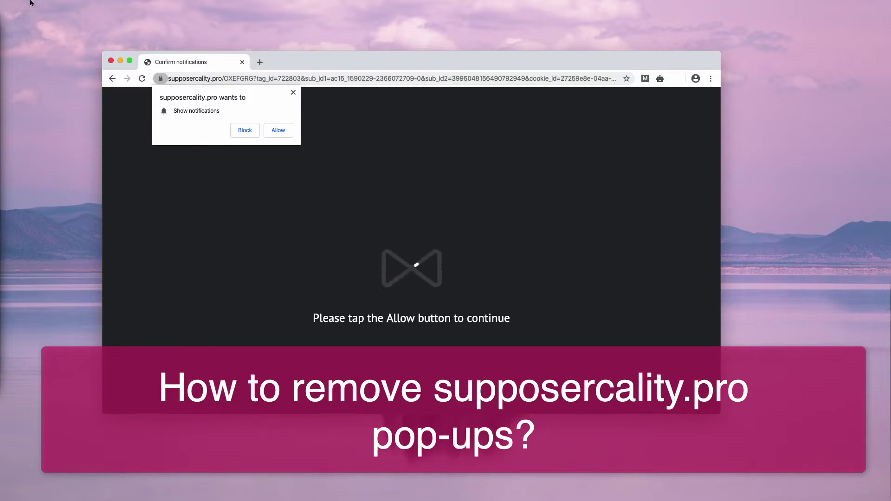
Allow supposercality.pro to show notifications, then open and dismiss Chrome's main menu.
left_click_drag(320, 65, 324, 64)
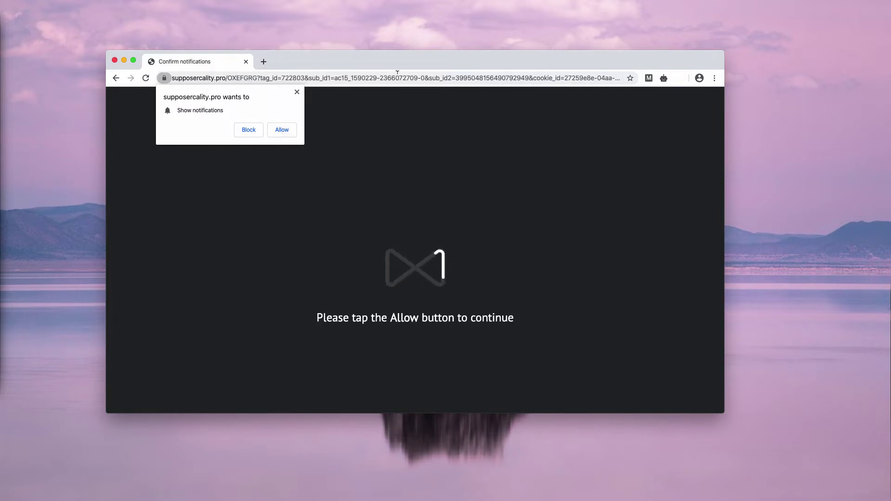
left_click_drag(402, 65, 424, 72)
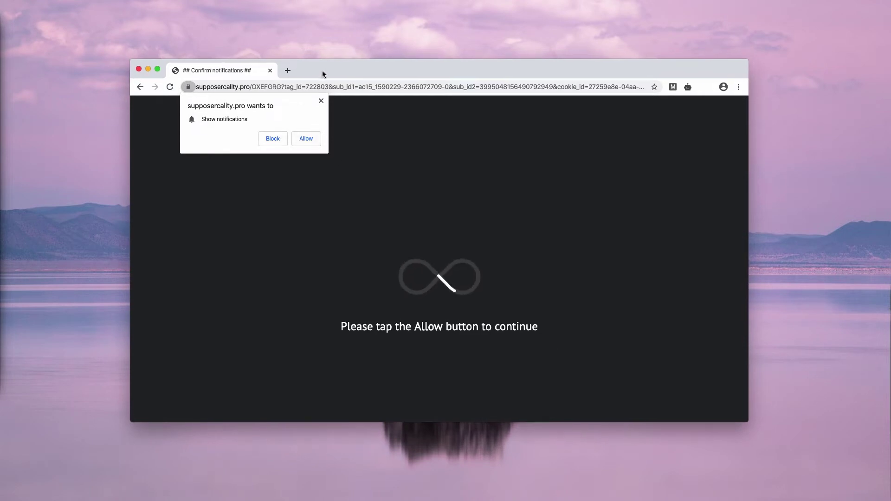
left_click(306, 139)
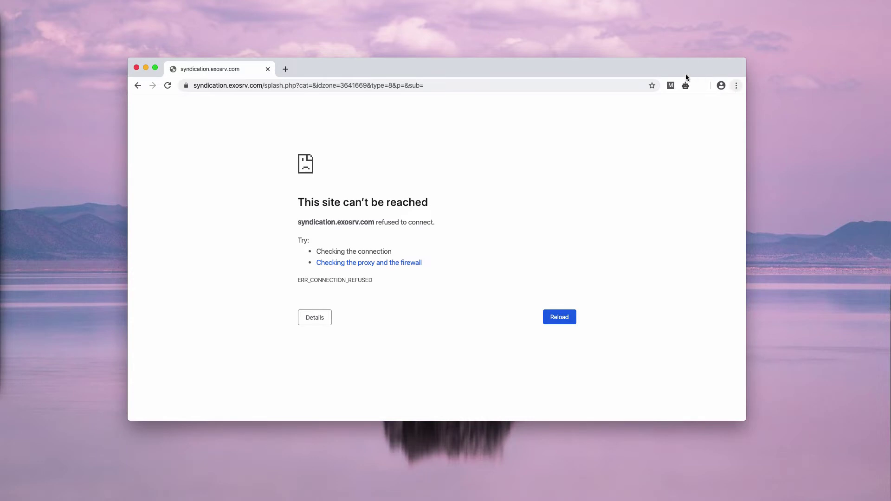
left_click(738, 87)
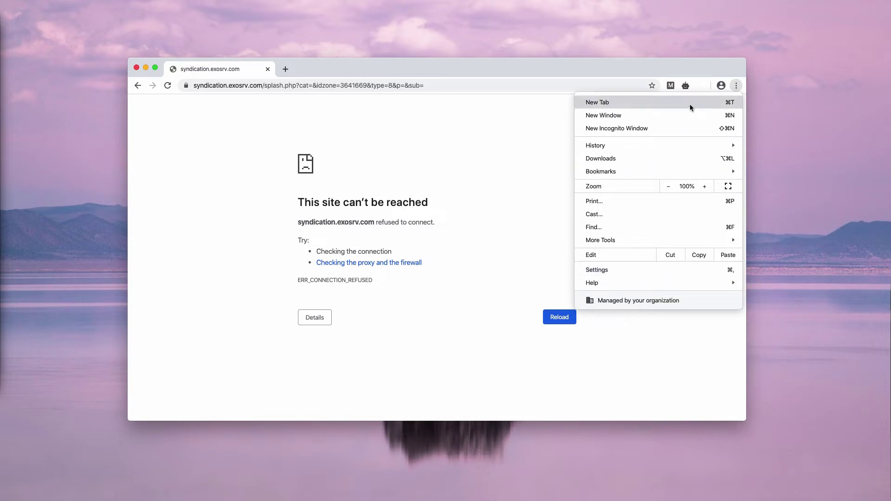
left_click(646, 68)
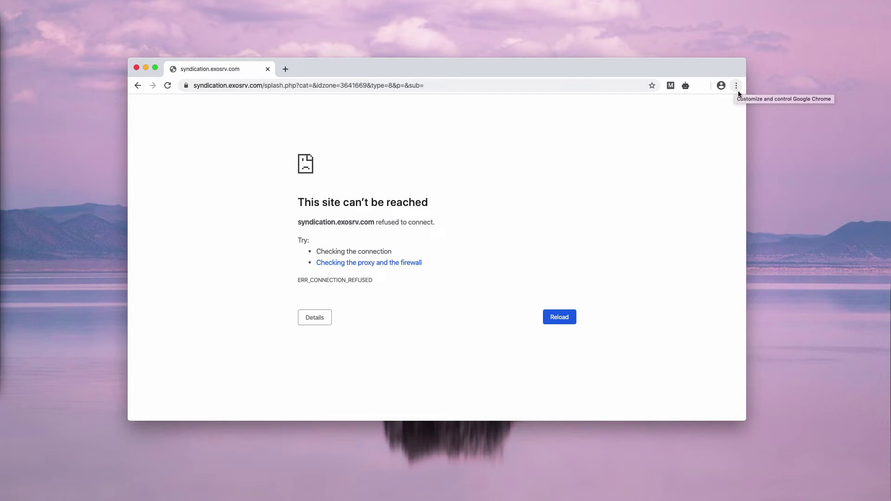
Remove supposercality.pro from the allowed list under Settings > Site Settings > Notifications.
left_click(739, 87)
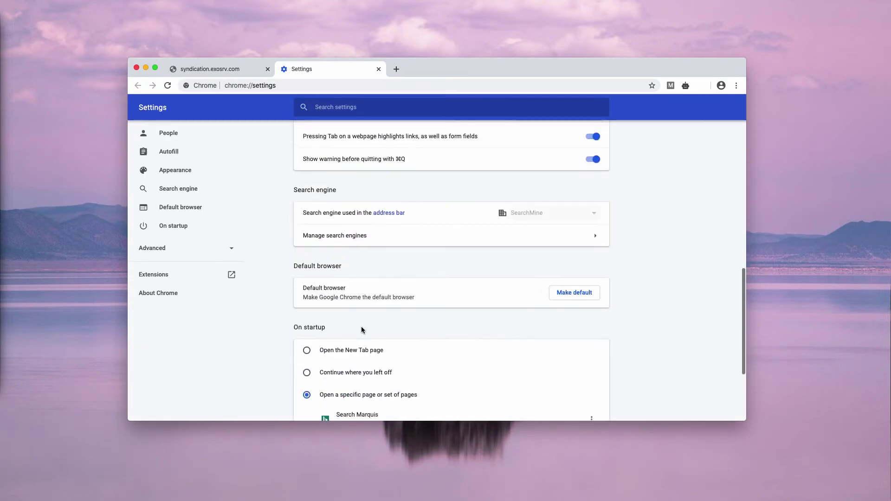
scroll(376, 348, "down", 3)
left_click(449, 386)
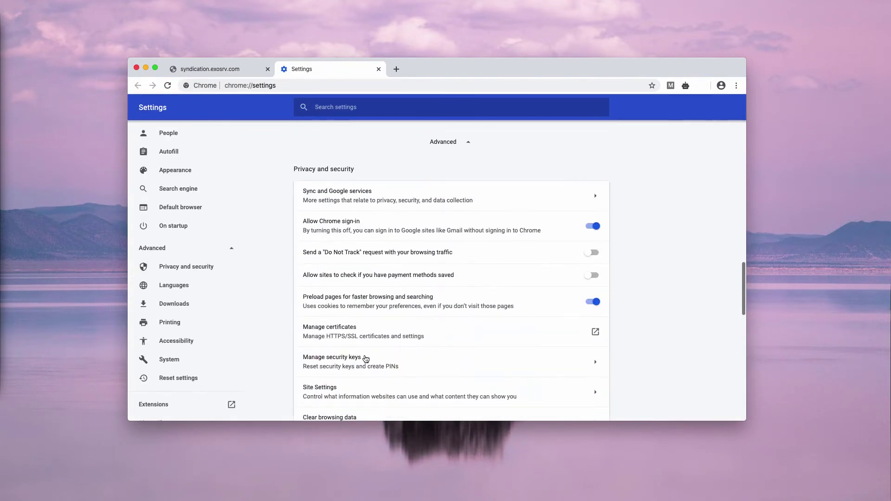
left_click(332, 397)
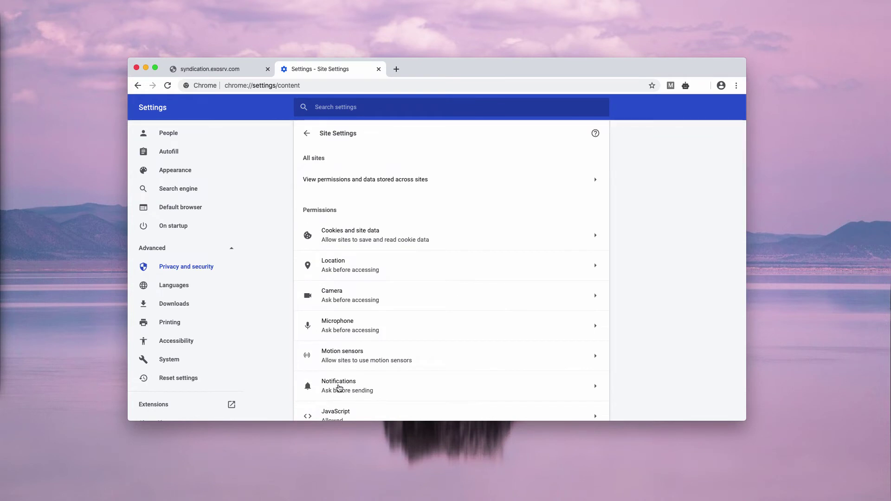
left_click(351, 390)
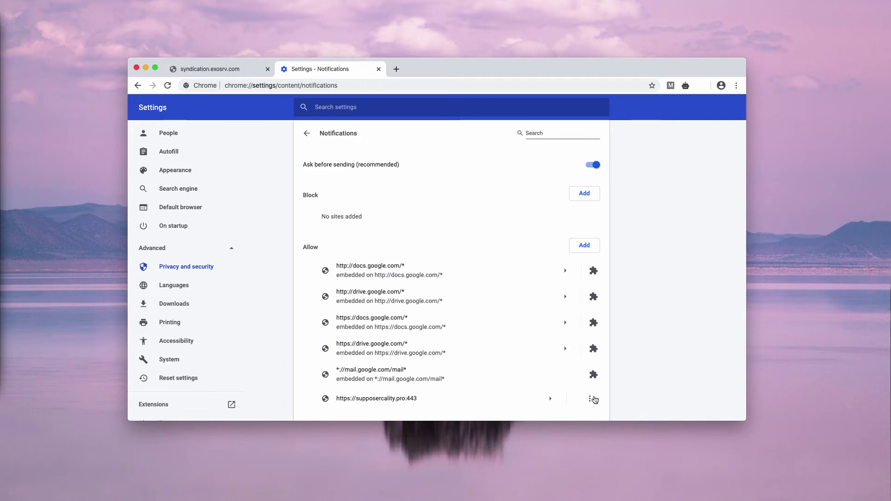
left_click(591, 399)
left_click(560, 395)
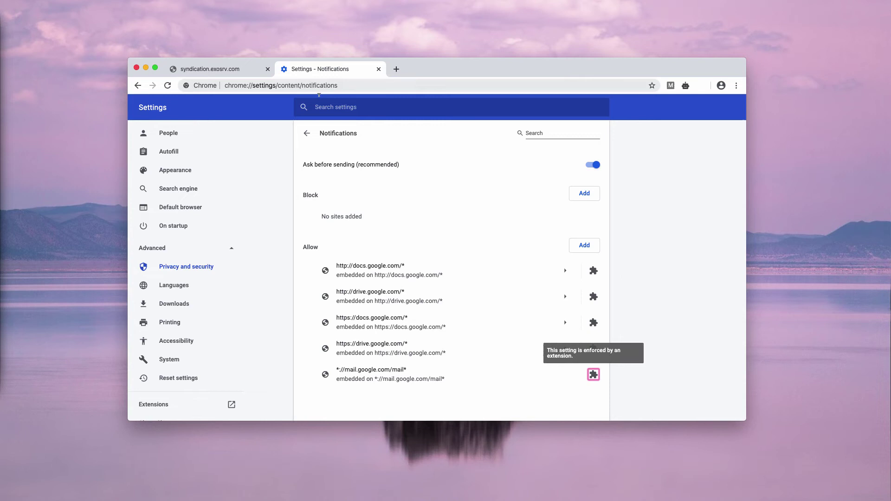
Load combocleaner.com from the address bar.
left_click(348, 85)
type("combocleaner.com")
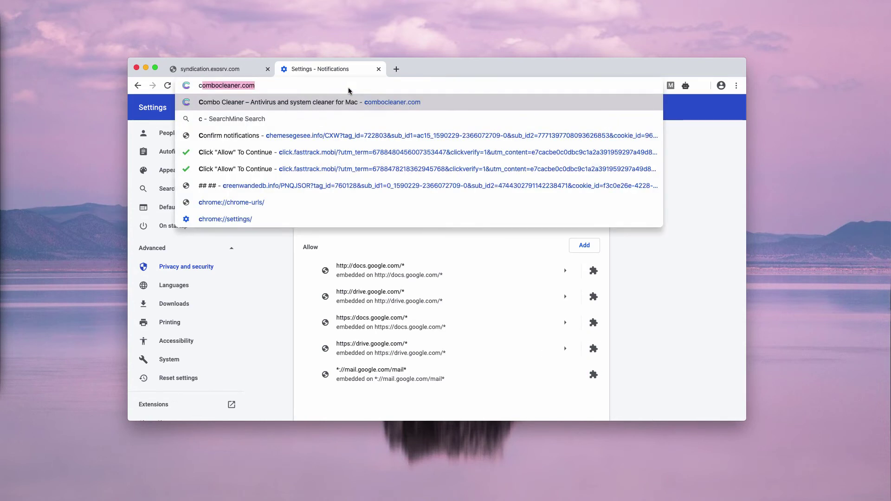
key("Return")
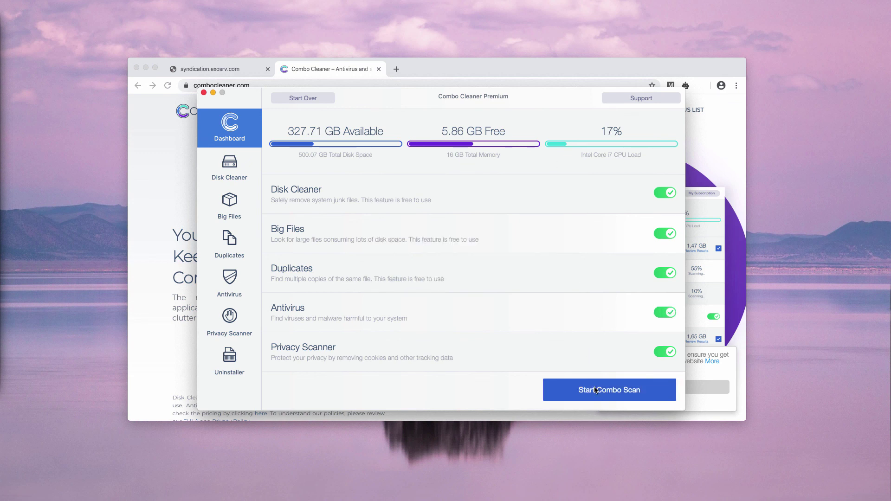
Start a Combo Scan of the Mac from the Combo Cleaner dashboard.
left_click(597, 390)
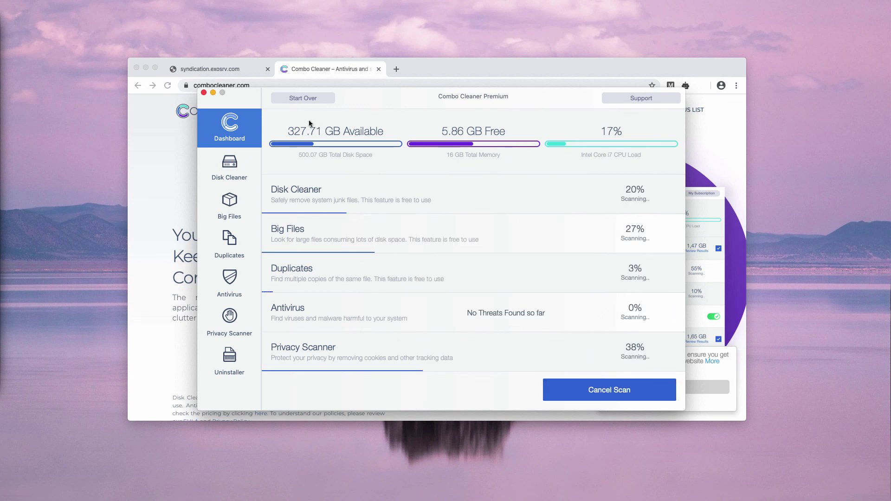